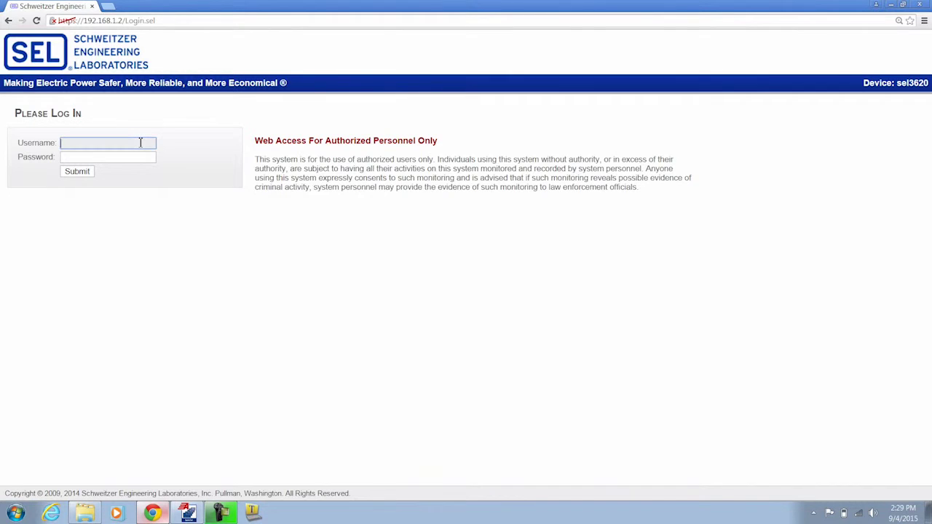
# Log in to the SEL-3620 web interface as admin
pyautogui.write('admin')
pyautogui.press('Tab')
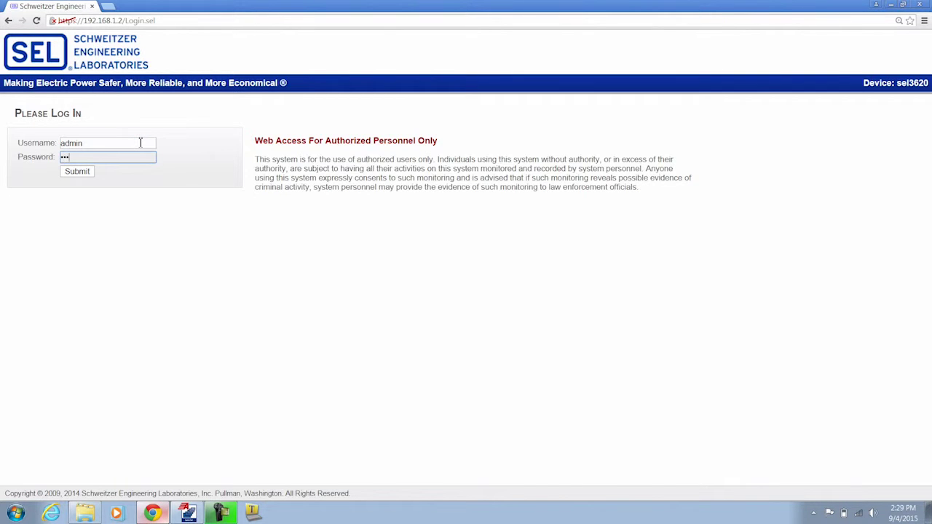
pyautogui.press('Return')
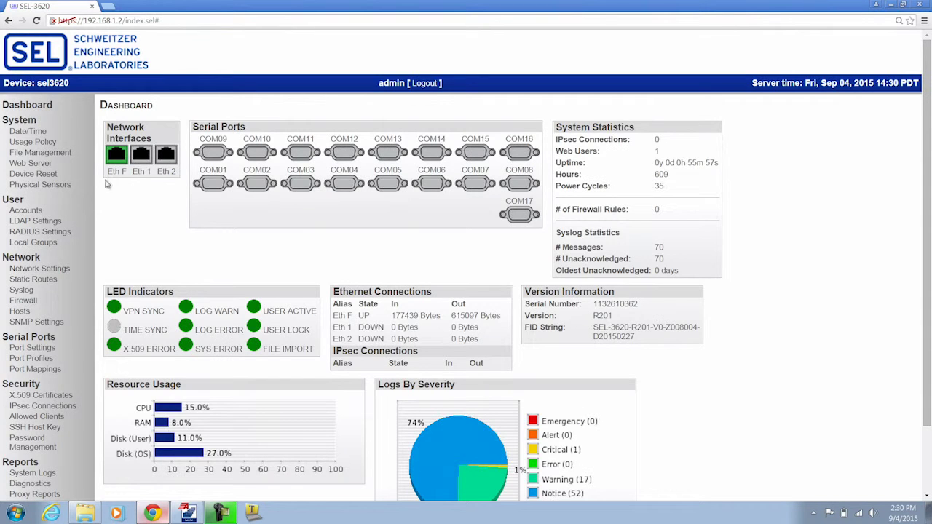
# Add a new non-admin user account with a username and confirmed password under User Accounts
pyautogui.click(36, 211)
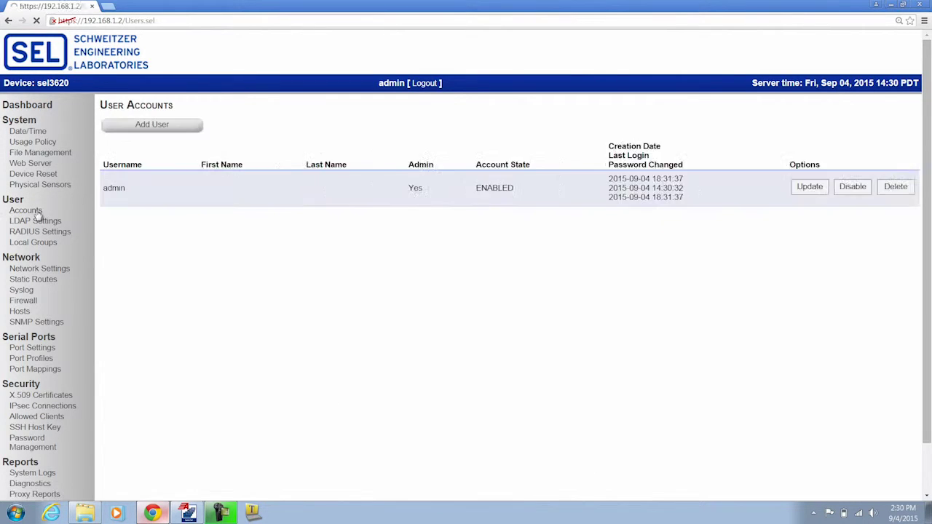
pyautogui.click(174, 126)
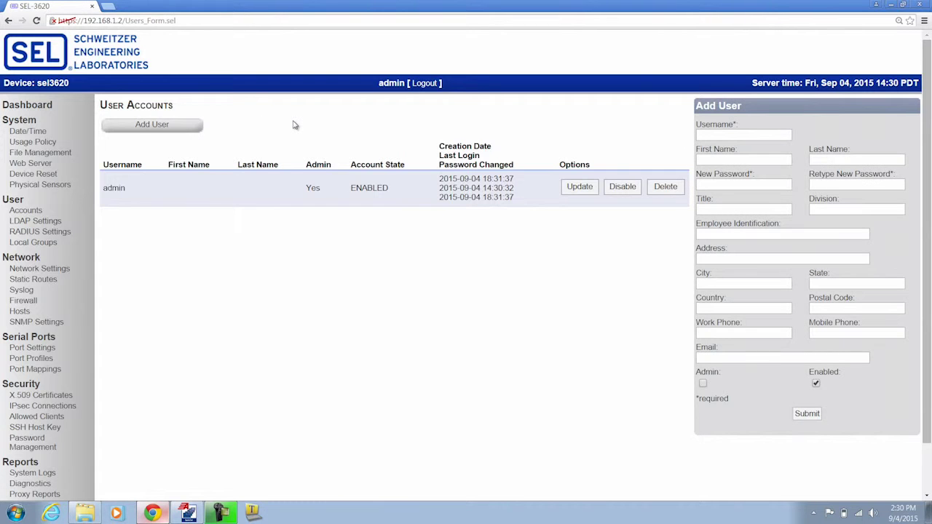
pyautogui.click(729, 136)
pyautogui.write('colin')
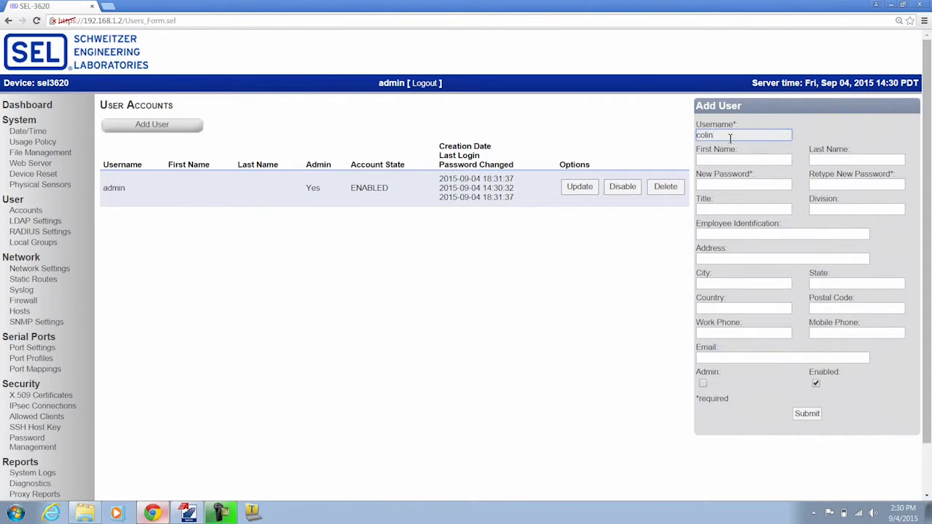
pyautogui.press('Tab')
pyautogui.press('Tab')
pyautogui.press('Tab')
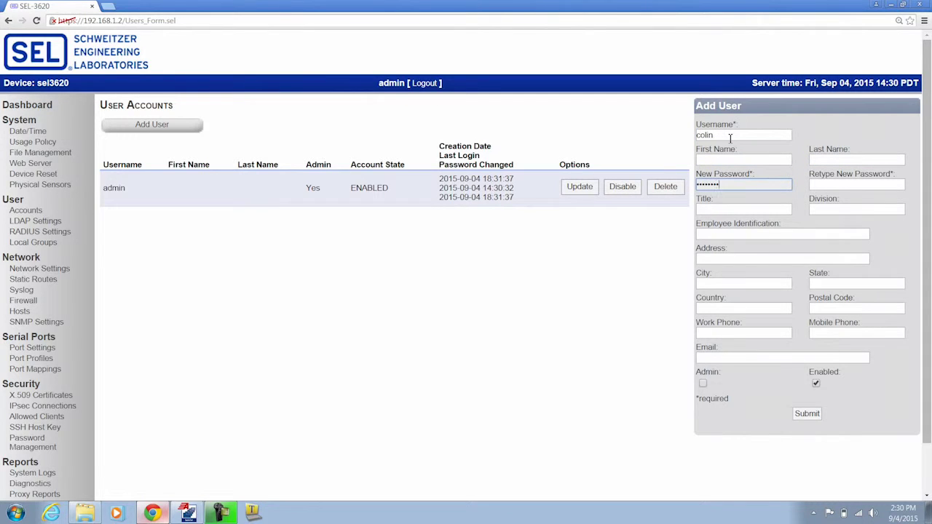
pyautogui.press('Tab')
pyautogui.write('p')
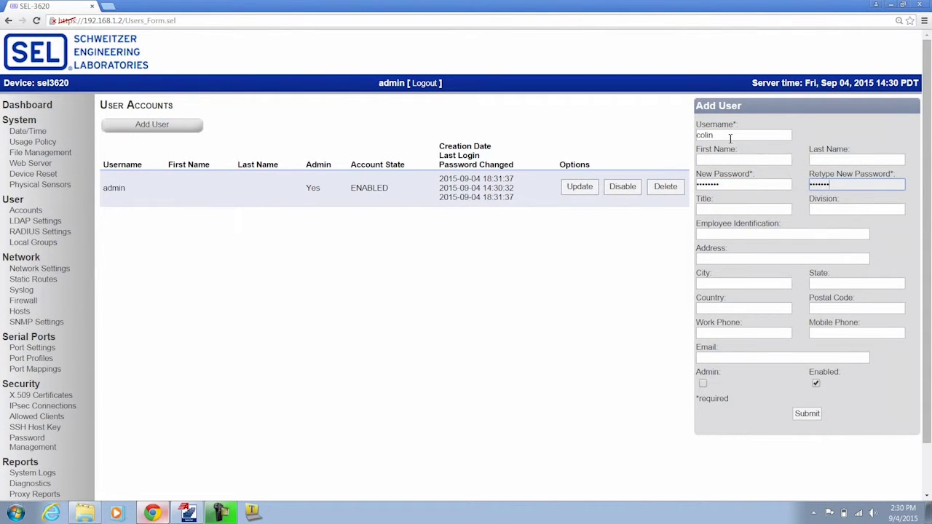
pyautogui.press('Return')
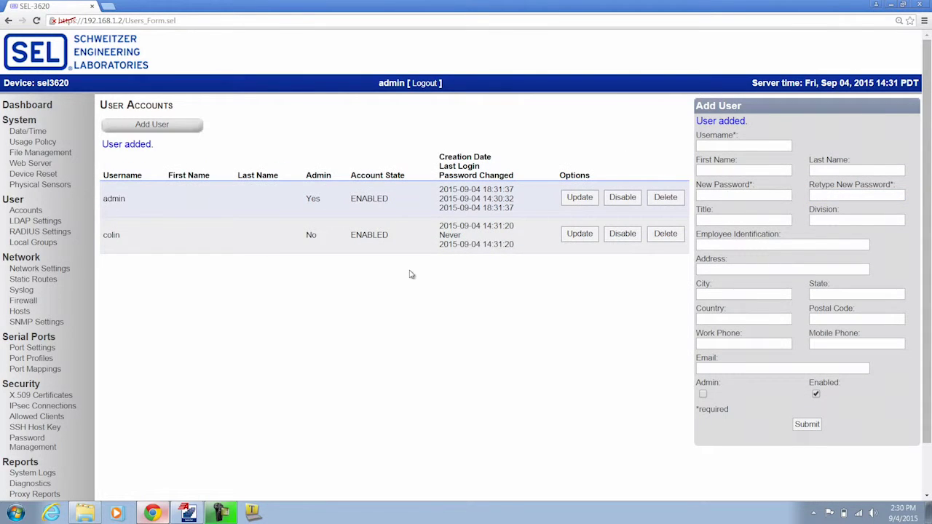
pyautogui.click(187, 513)
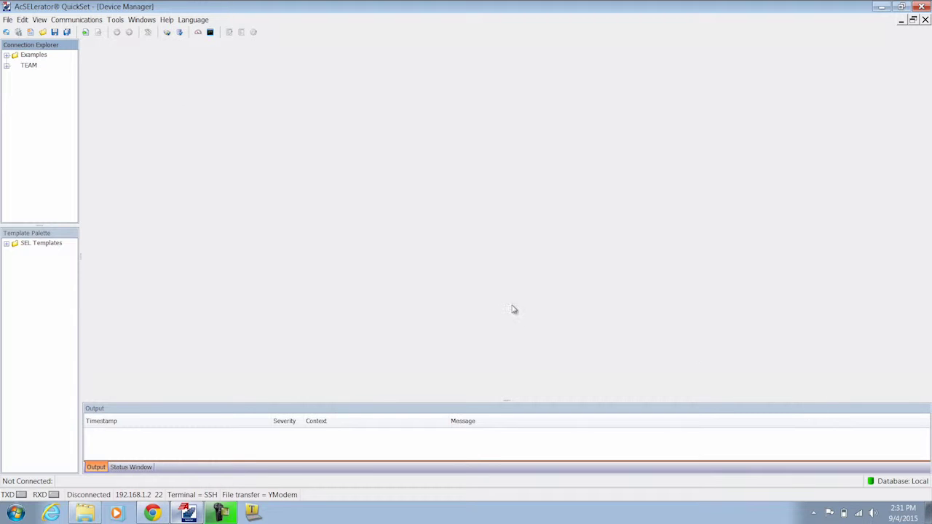
# Create local user 'colin' with a password in QuickSet's User Manager
pyautogui.click(115, 20)
pyautogui.moveTo(146, 142)
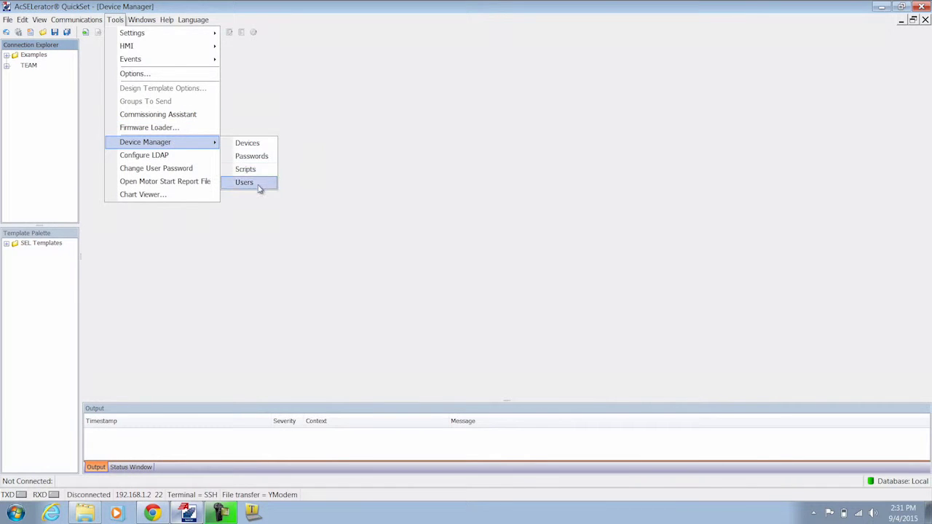
pyautogui.click(259, 183)
pyautogui.click(6, 78)
pyautogui.rightClick(38, 77)
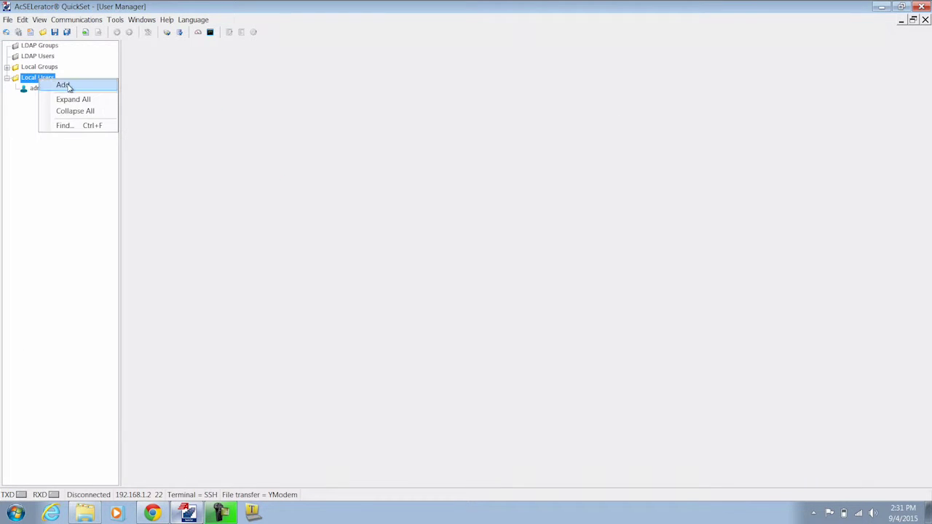
pyautogui.click(67, 84)
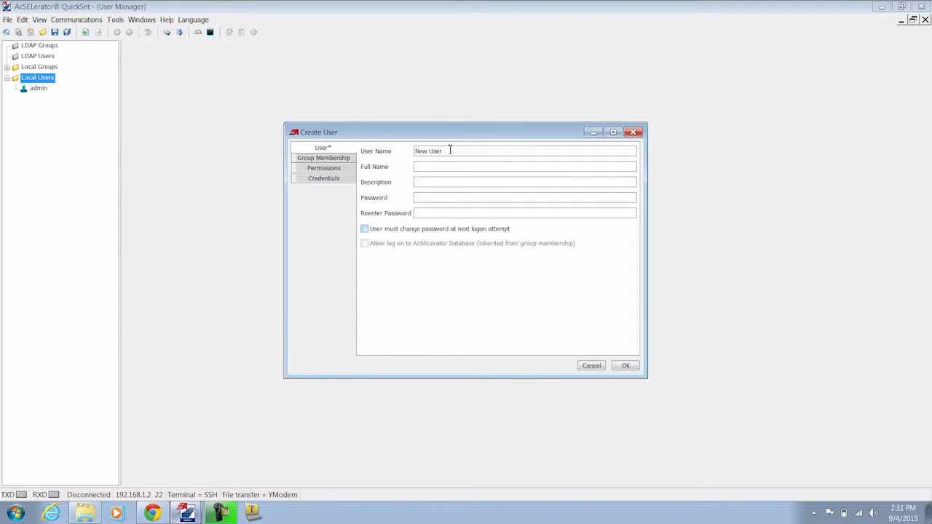
pyautogui.moveTo(452, 151); pyautogui.dragTo(390, 145)
pyautogui.write('colin')
pyautogui.click(626, 366)
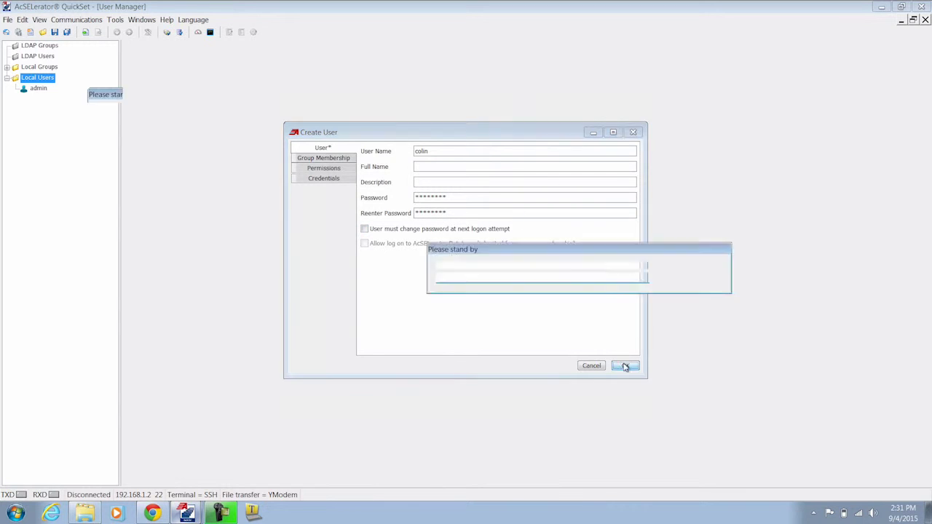
# Close the User Manager and maximize the Device Manager window
pyautogui.click(925, 20)
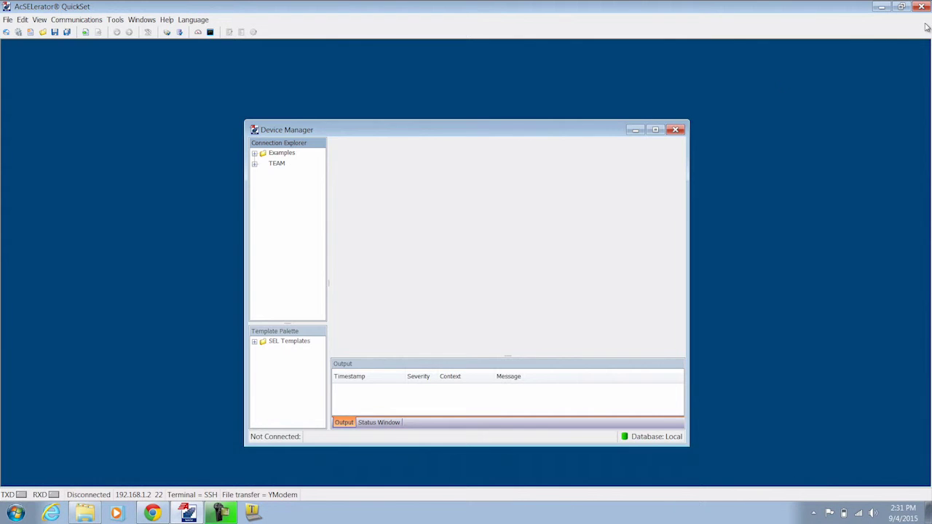
pyautogui.click(655, 130)
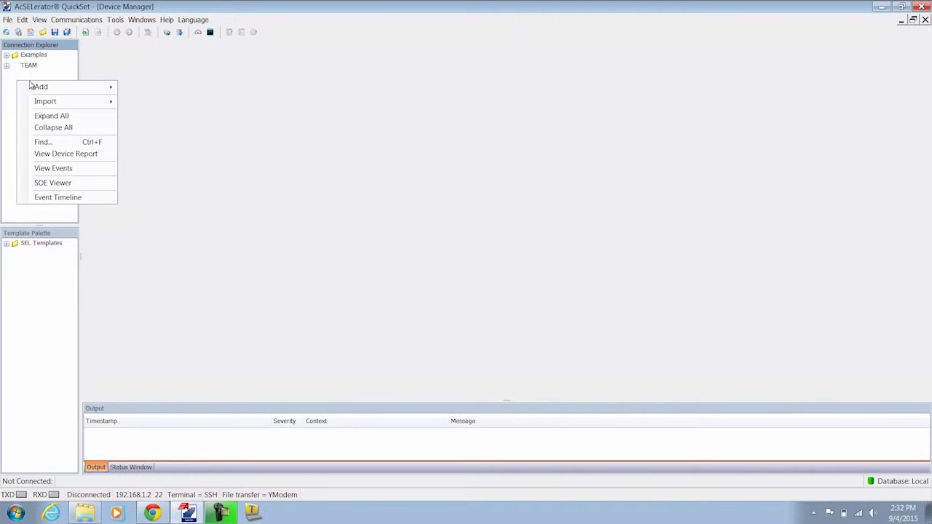
# Add an SEL-3620 device to the Examples folder and open its properties for editing
pyautogui.moveTo(41, 87)
pyautogui.click(157, 91)
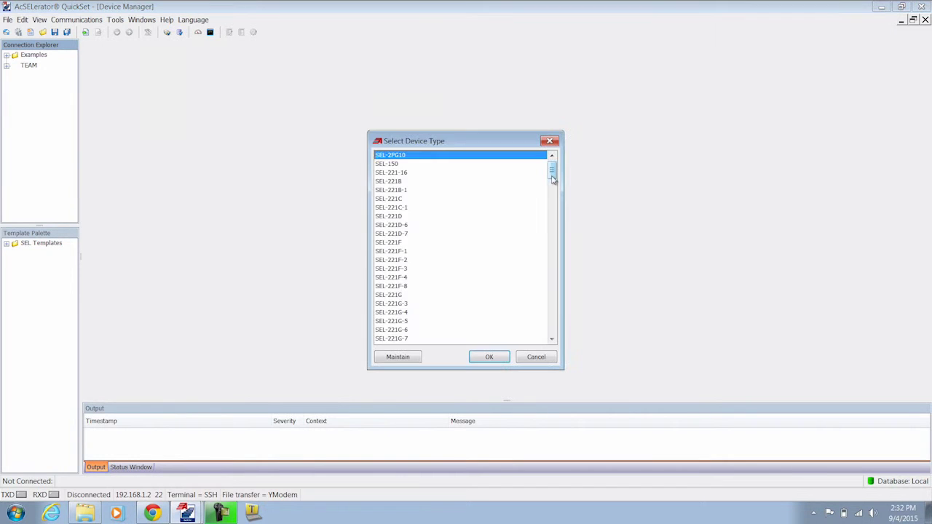
pyautogui.moveTo(552, 171); pyautogui.dragTo(551, 313)
pyautogui.click(386, 244)
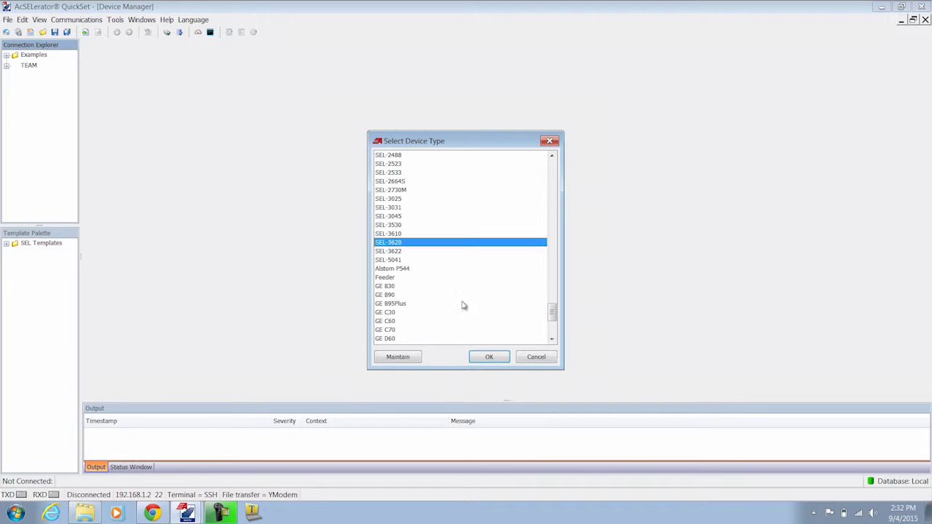
pyautogui.click(490, 356)
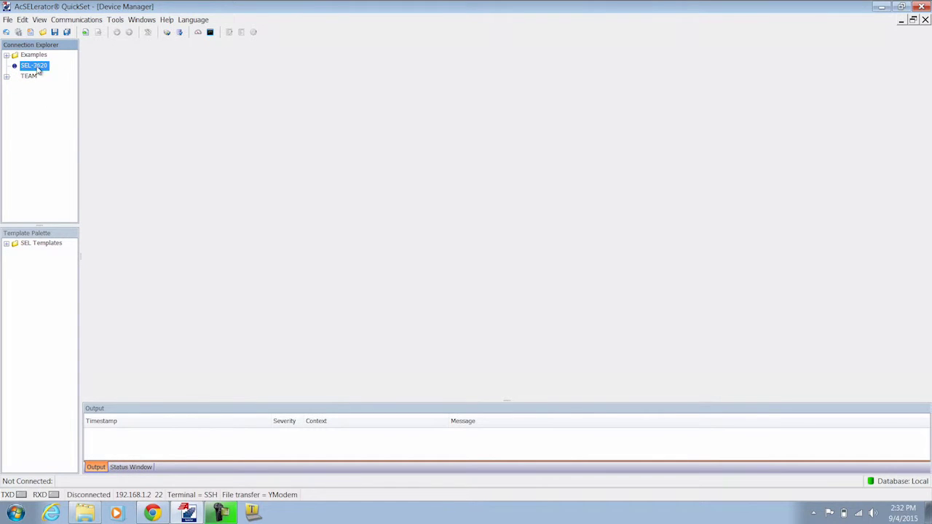
pyautogui.doubleClick(37, 66)
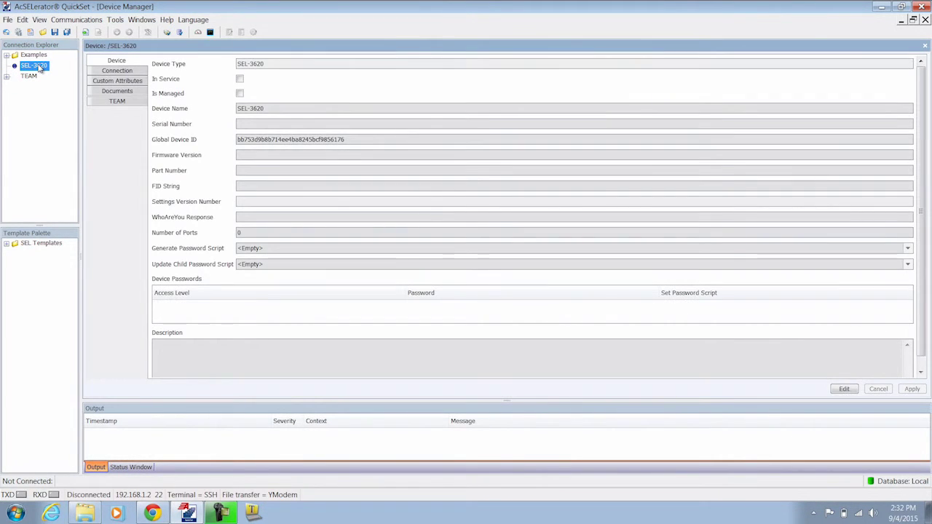
pyautogui.click(843, 389)
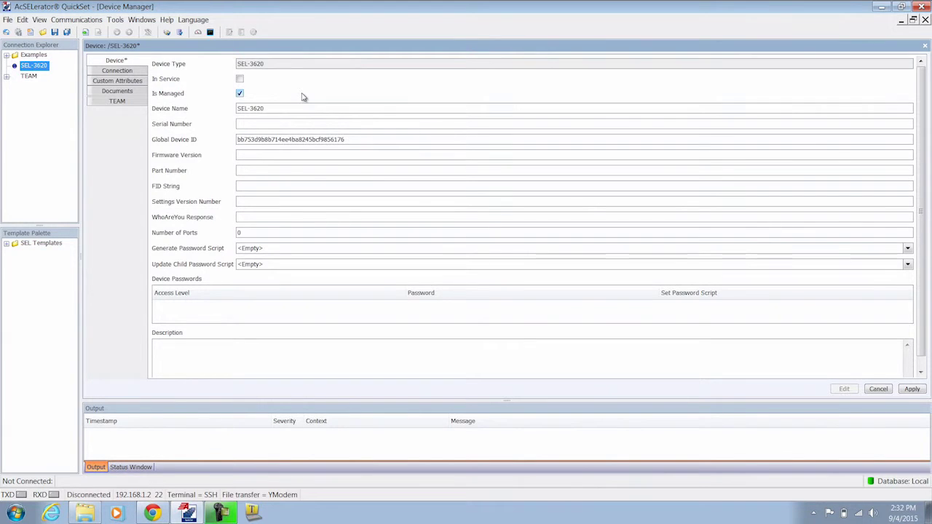
# Set the SEL-3620 connection type to Network with host IP 192.168.1.2 and save
pyautogui.click(128, 72)
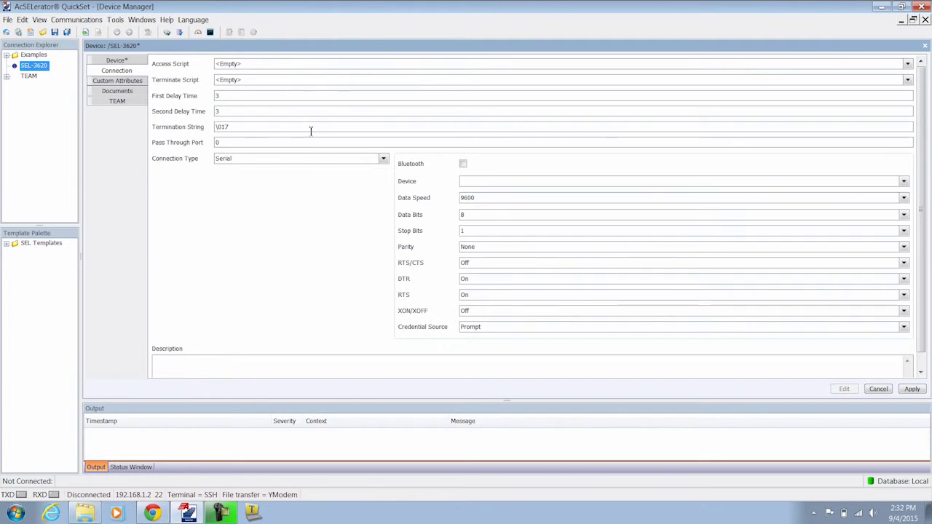
pyautogui.click(262, 162)
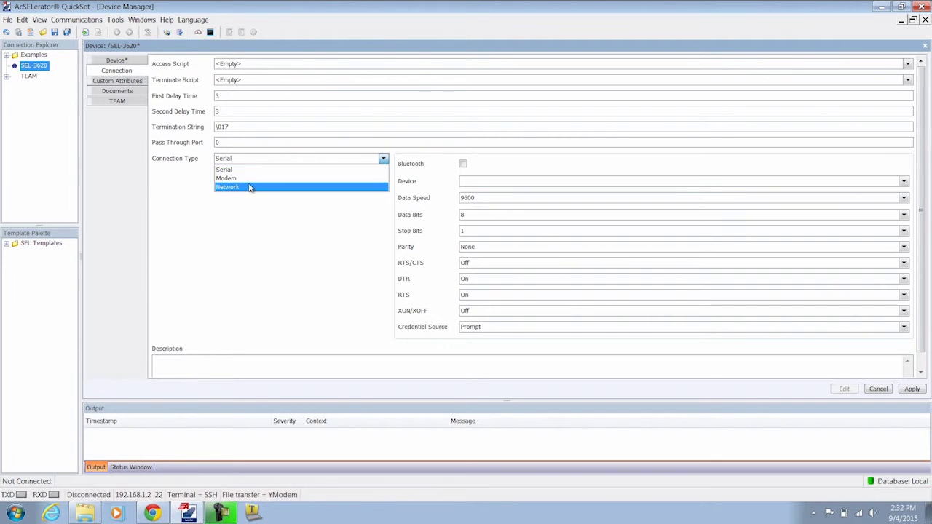
pyautogui.click(250, 188)
pyautogui.doubleClick(495, 163)
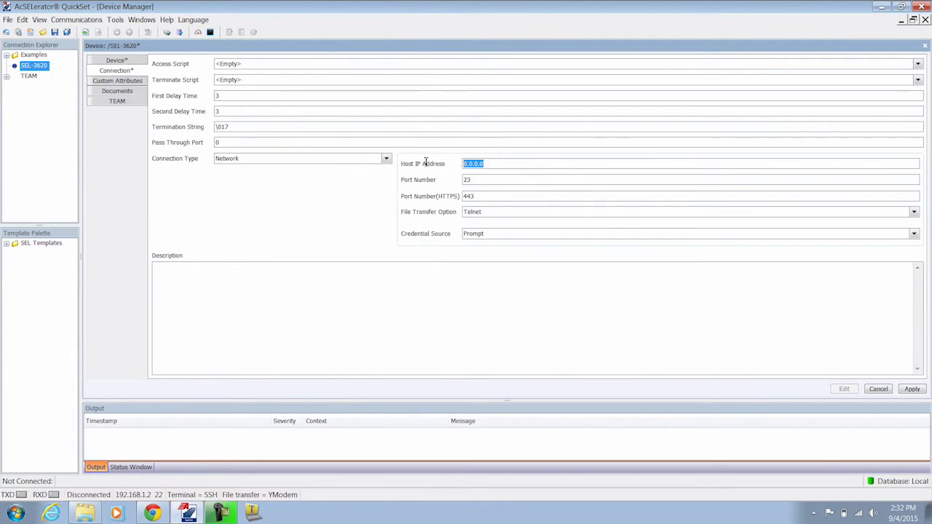
pyautogui.write('192.168.1.2')
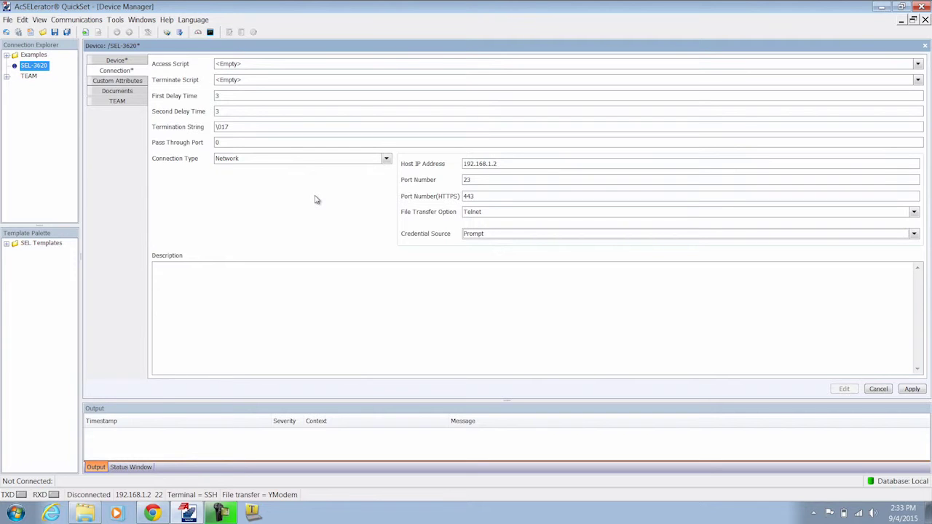
pyautogui.hotkey('ctrl', 's')
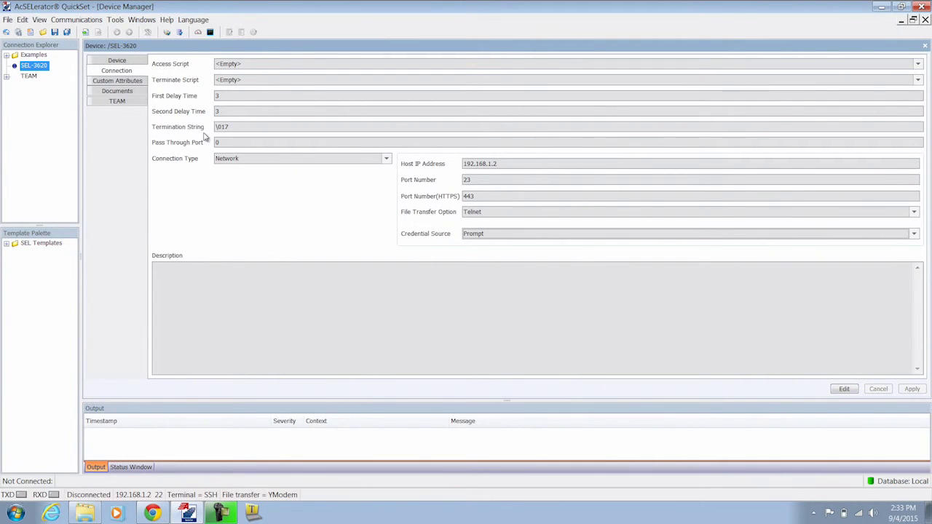
# Add an SEL-735 device beneath the SEL-3620 and open its properties
pyautogui.rightClick(41, 70)
pyautogui.moveTo(76, 84)
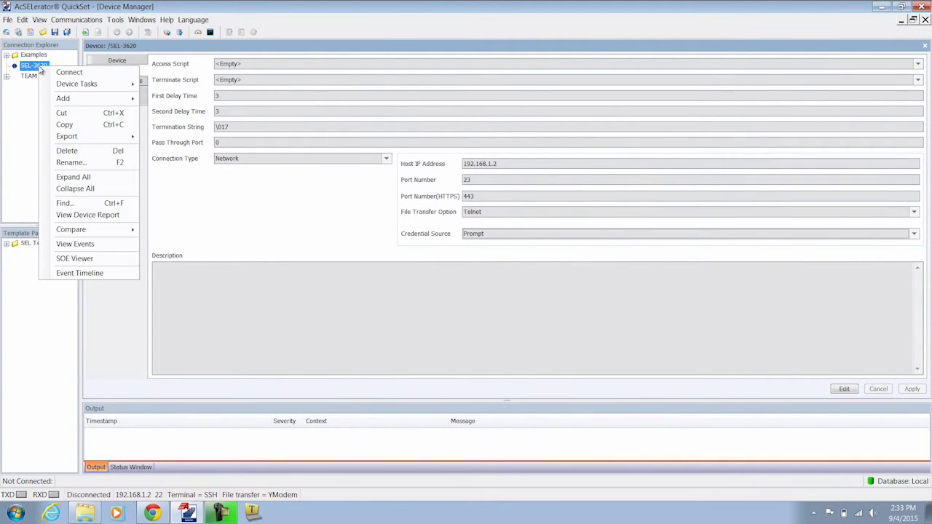
pyautogui.moveTo(64, 98)
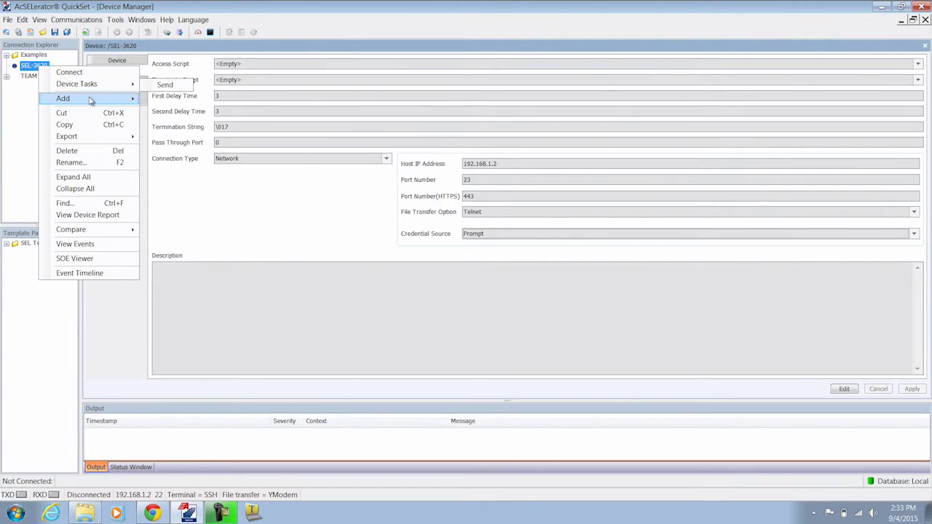
pyautogui.click(167, 99)
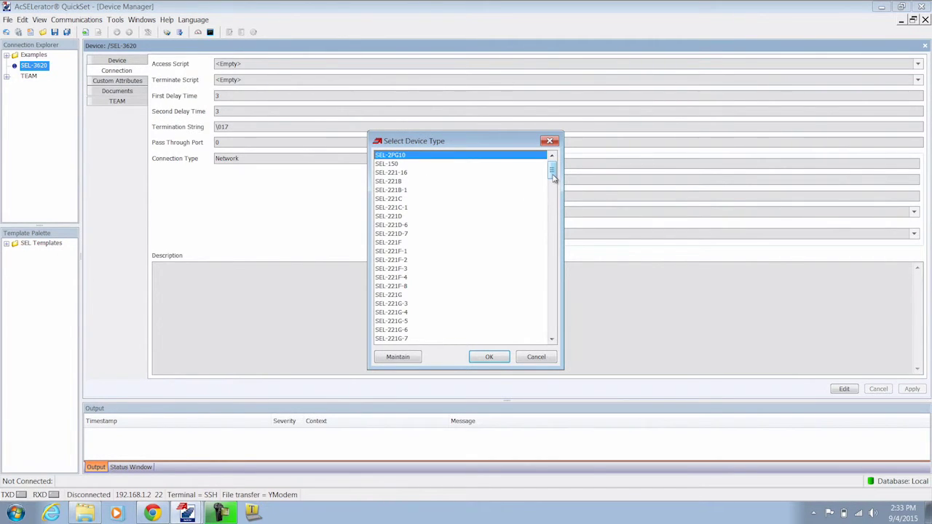
pyautogui.moveTo(552, 177); pyautogui.dragTo(543, 270)
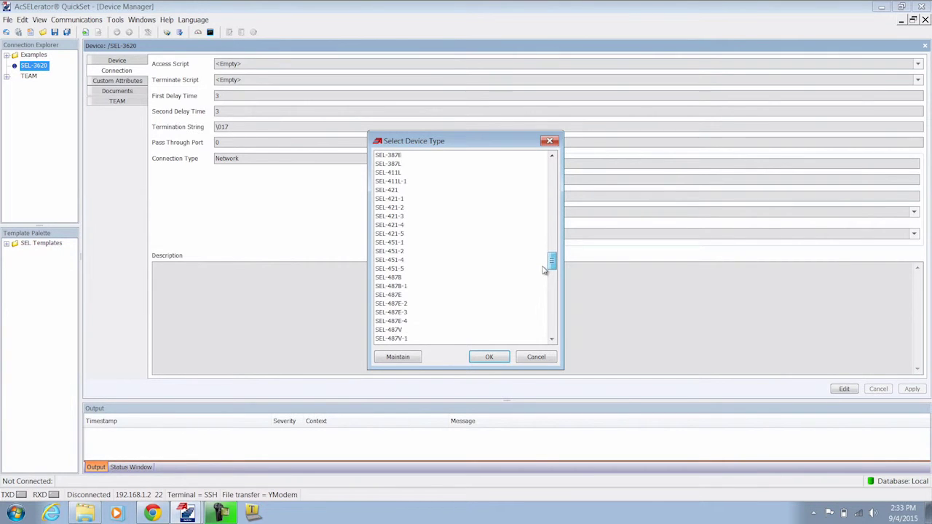
pyautogui.moveTo(544, 270); pyautogui.dragTo(538, 293)
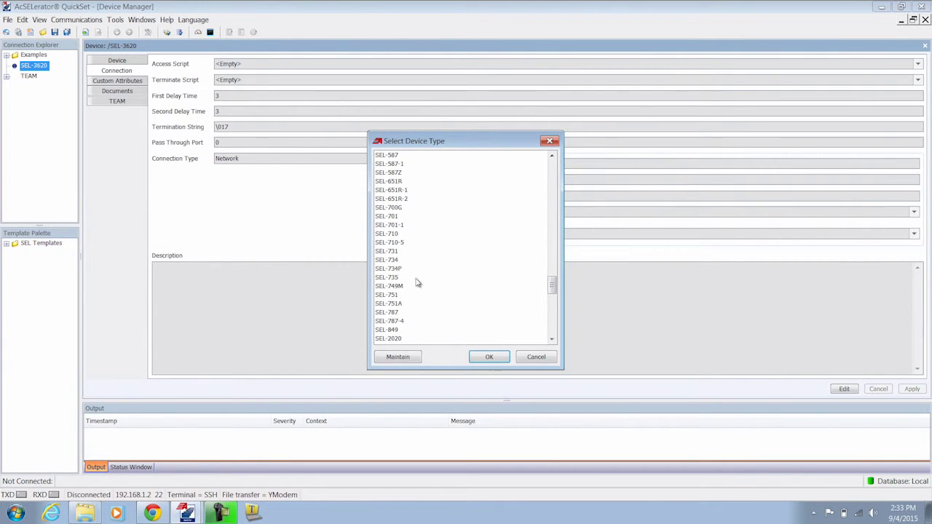
pyautogui.click(391, 277)
pyautogui.click(482, 356)
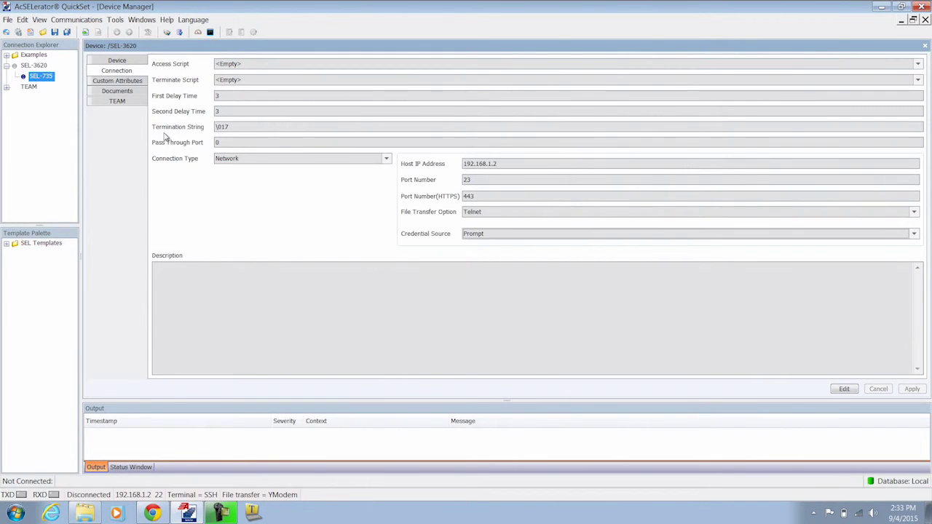
pyautogui.doubleClick(42, 76)
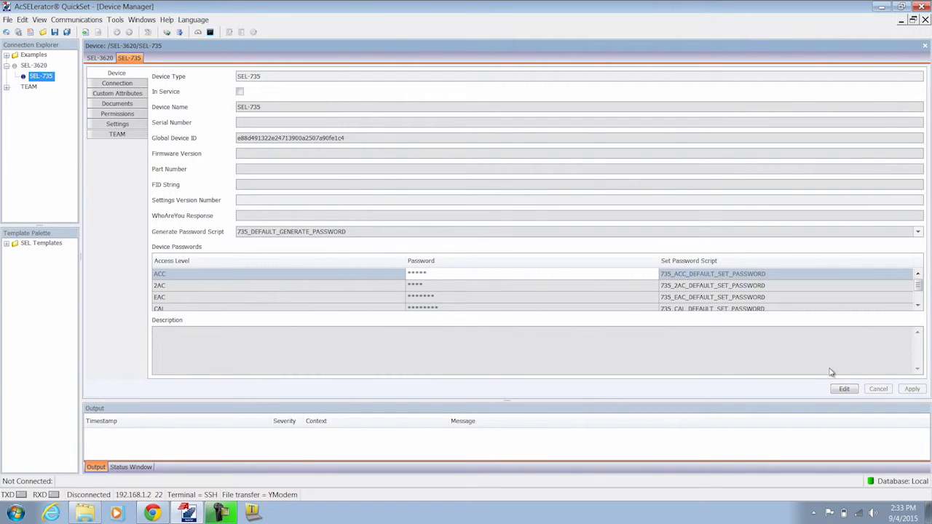
# Replace the SEL-735's Global Device ID with 'SEL-735'
pyautogui.click(842, 390)
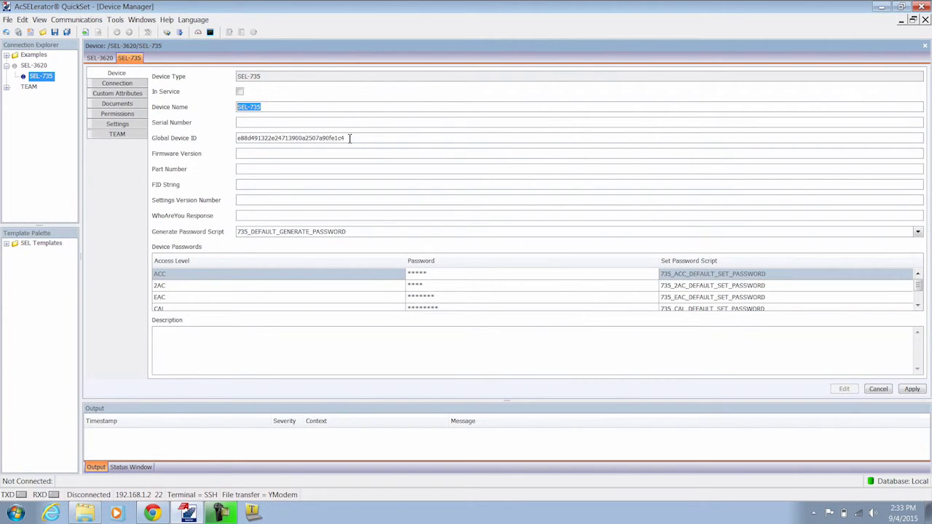
pyautogui.moveTo(352, 139); pyautogui.dragTo(196, 133)
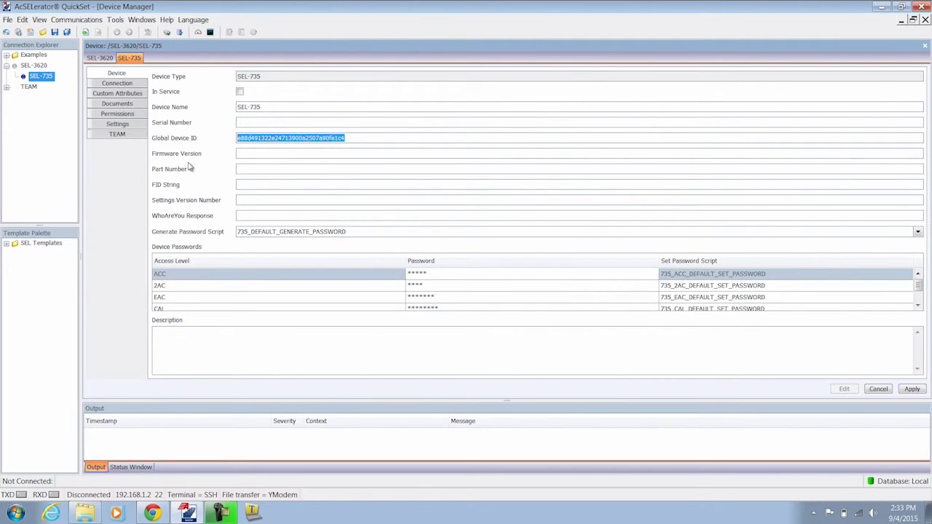
pyautogui.write('SEL-735')
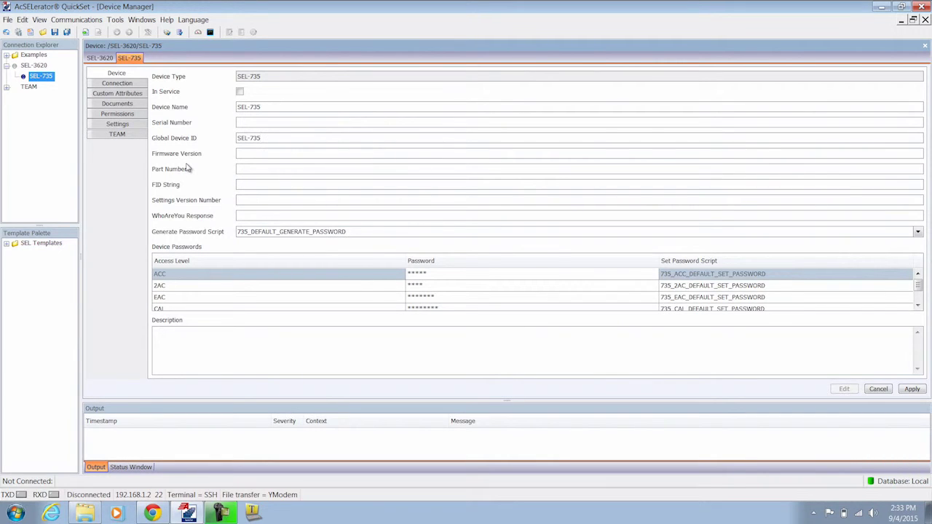
pyautogui.click(271, 108)
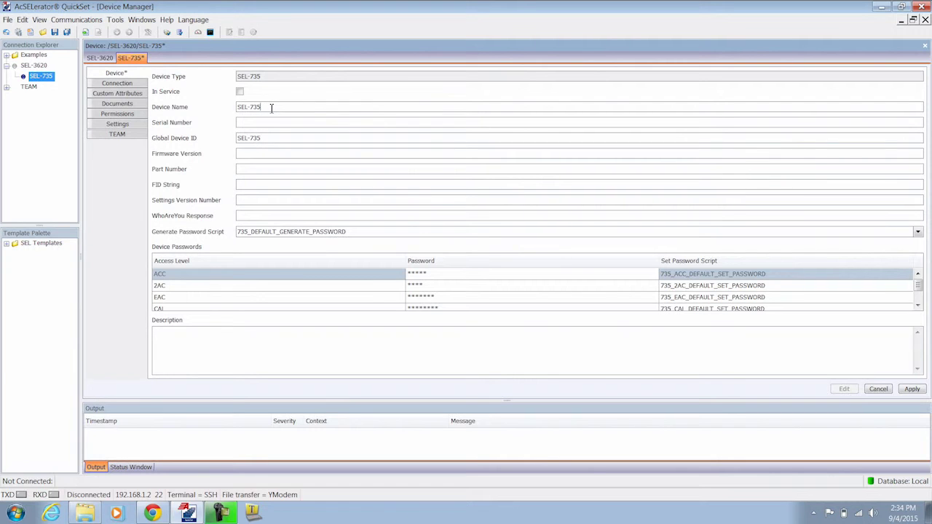
# Set SEL-735 pass-through port 9, RTS/CTS On, DTR and RTS Off, and save
pyautogui.click(131, 85)
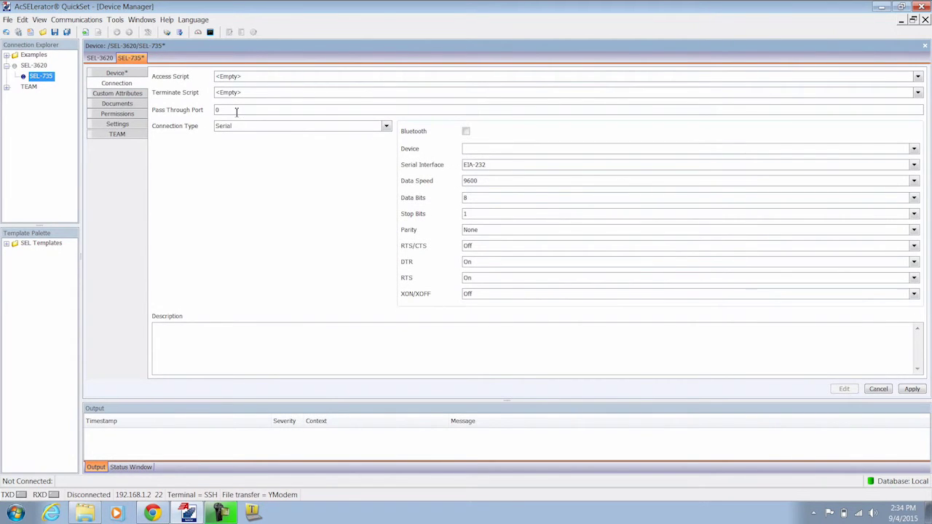
pyautogui.moveTo(237, 110); pyautogui.dragTo(197, 105)
pyautogui.write('9')
pyautogui.click(487, 247)
pyautogui.click(480, 262)
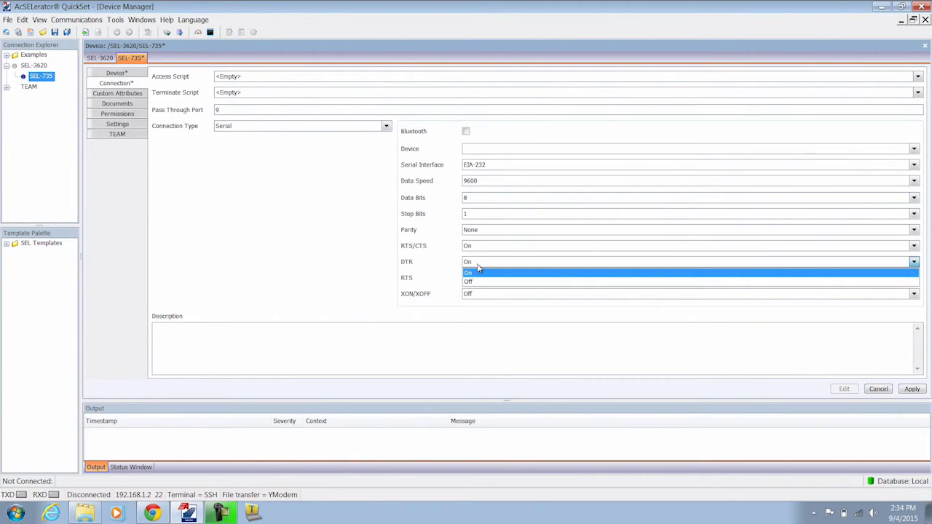
pyautogui.click(477, 279)
pyautogui.click(477, 297)
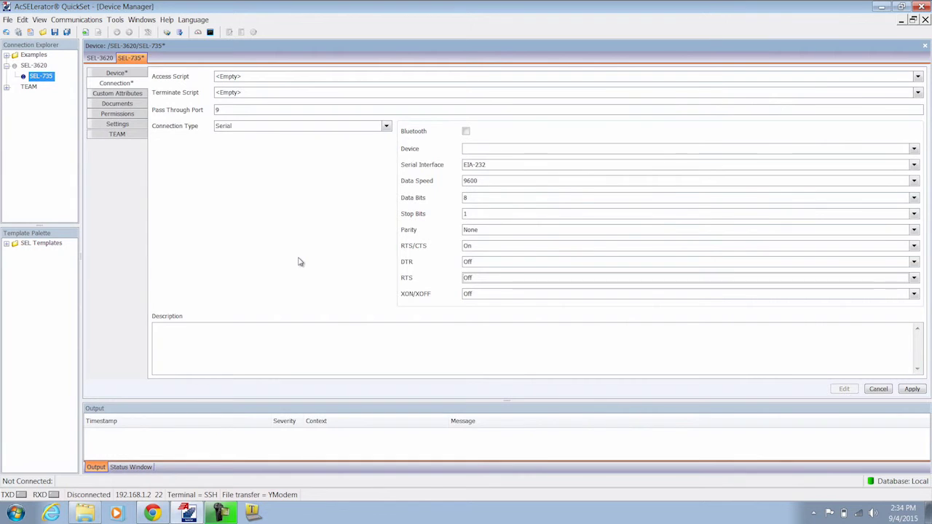
pyautogui.hotkey('ctrl', 's')
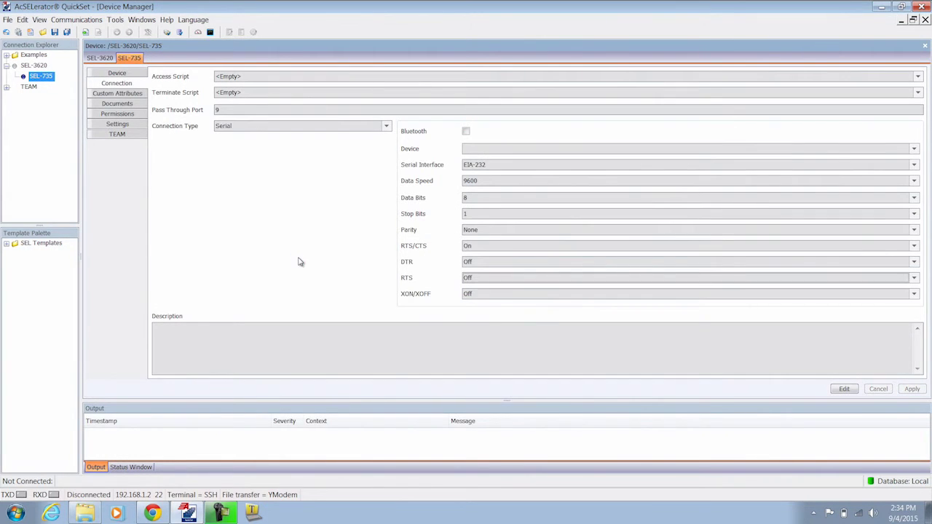
pyautogui.click(42, 67)
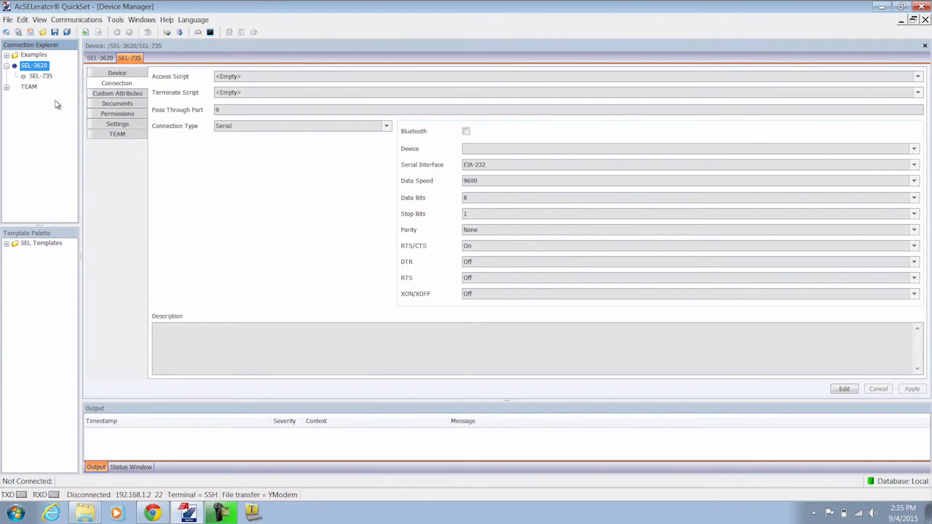
# Choose Send from the SEL-3620's device tasks to start the connection directory transfer
pyautogui.click(42, 76)
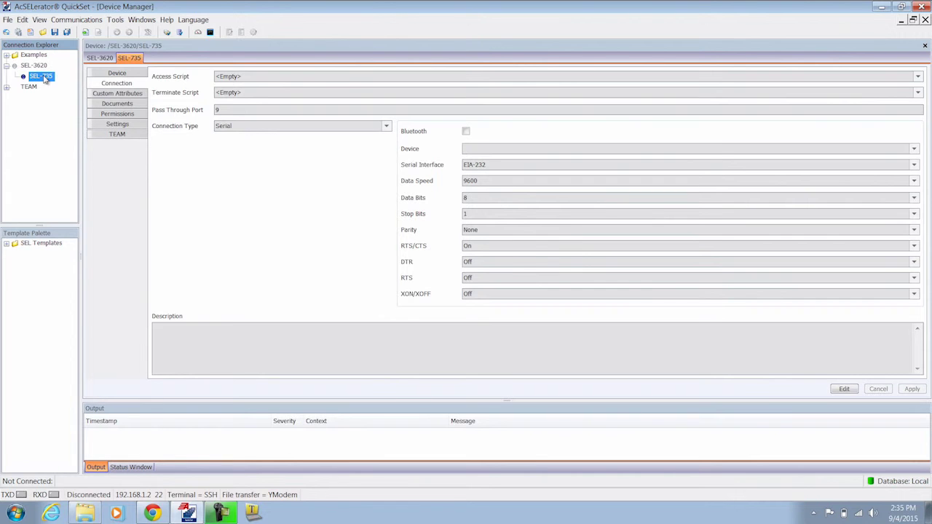
pyautogui.rightClick(38, 68)
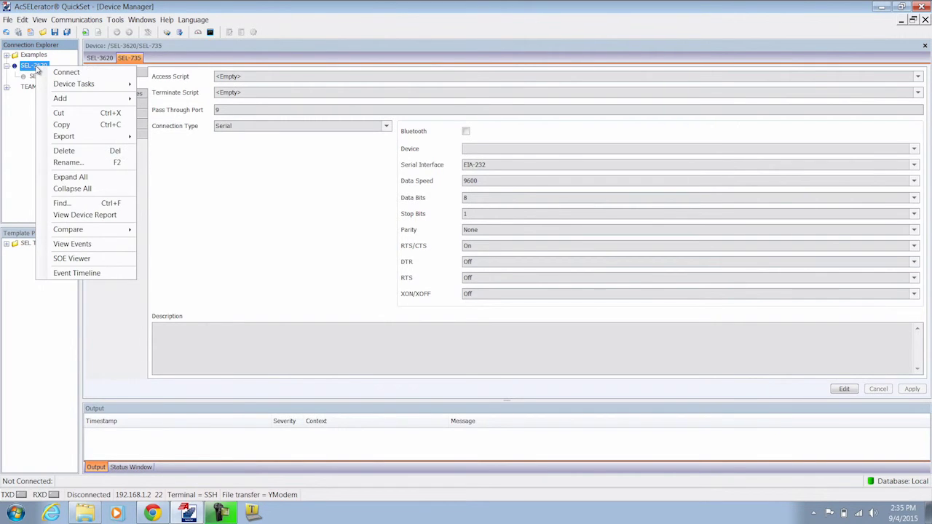
pyautogui.moveTo(73, 84)
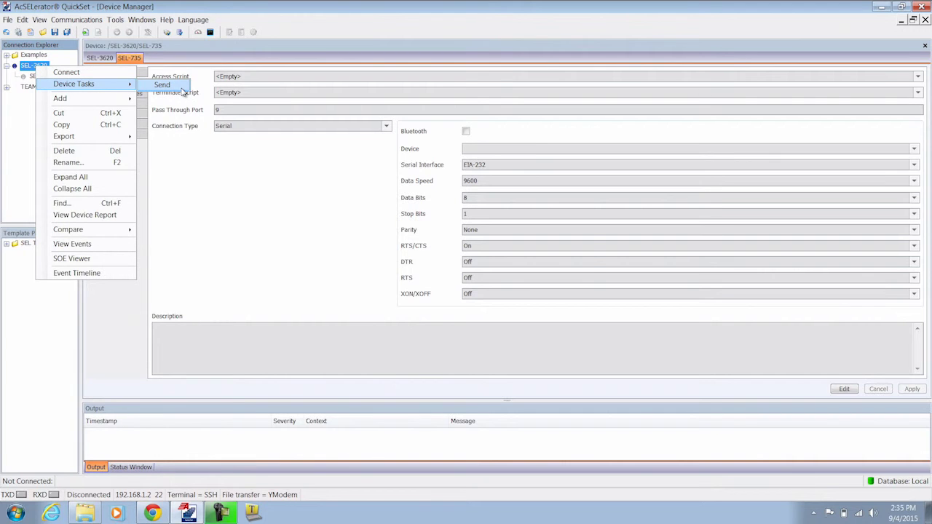
pyautogui.click(161, 85)
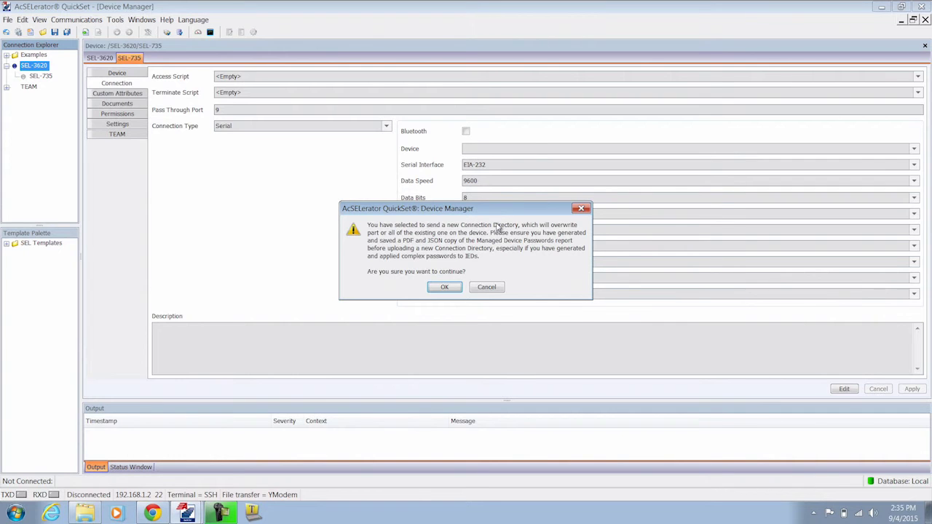
pyautogui.click(446, 288)
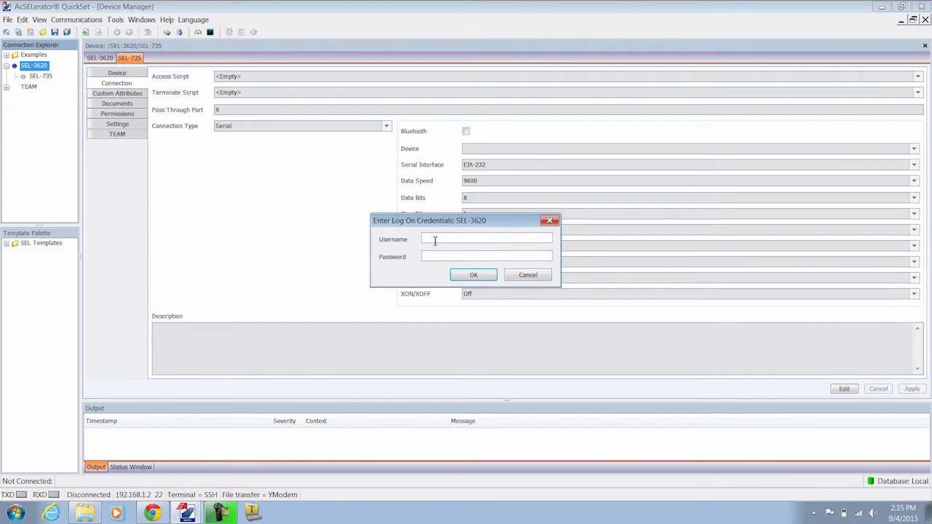
pyautogui.write('co')
pyautogui.write('lin')
pyautogui.press('Tab')
pyautogui.write('passwor')
pyautogui.write('d')
pyautogui.click(492, 278)
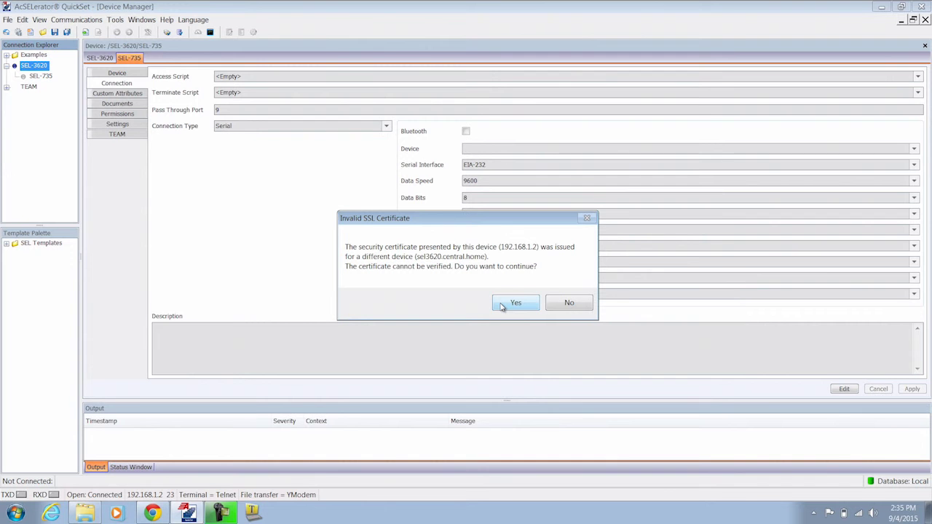
pyautogui.click(501, 305)
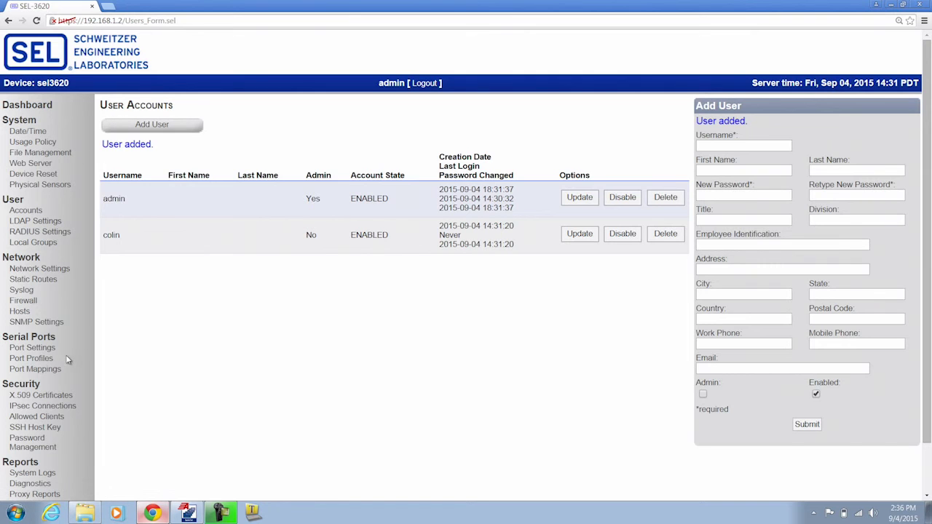
# Check that SEL-735 is listed in the Define Passwords device dropdown on Password Management
pyautogui.click(43, 446)
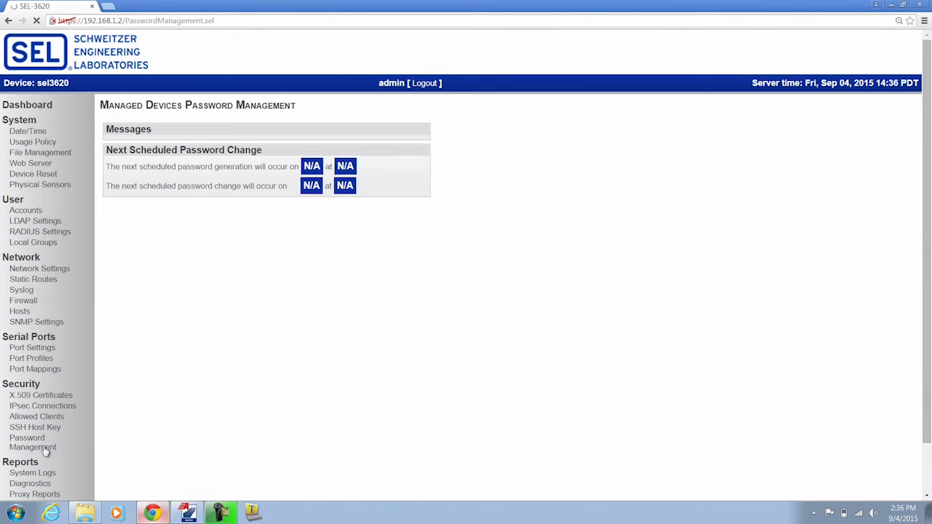
pyautogui.scroll(-5, 568, 296)
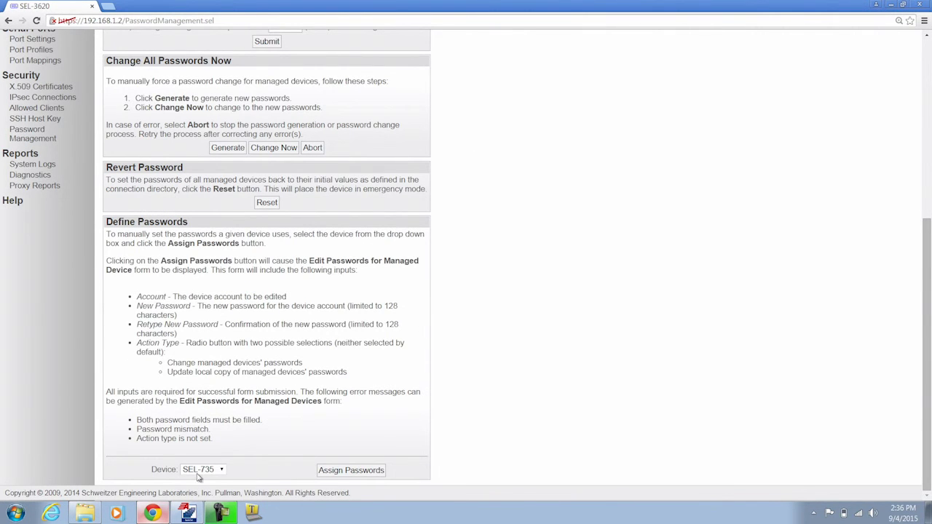
pyautogui.click(220, 471)
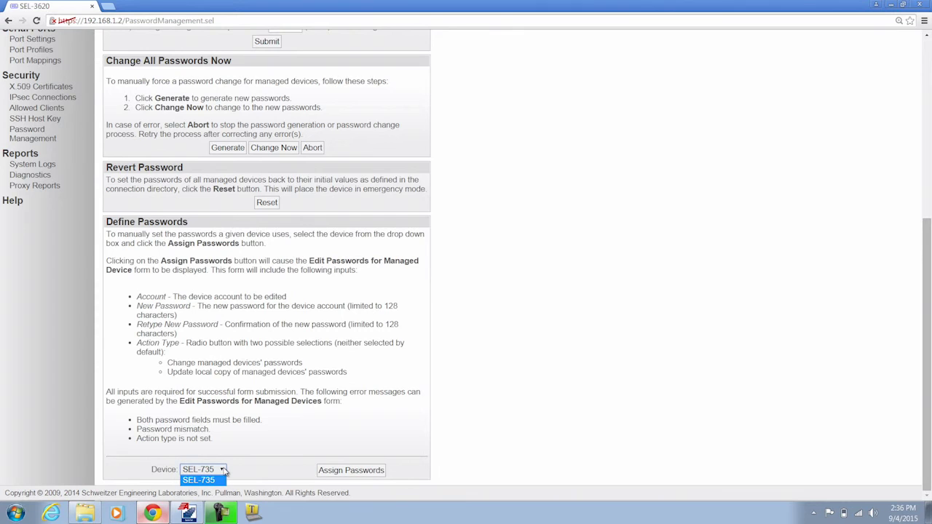